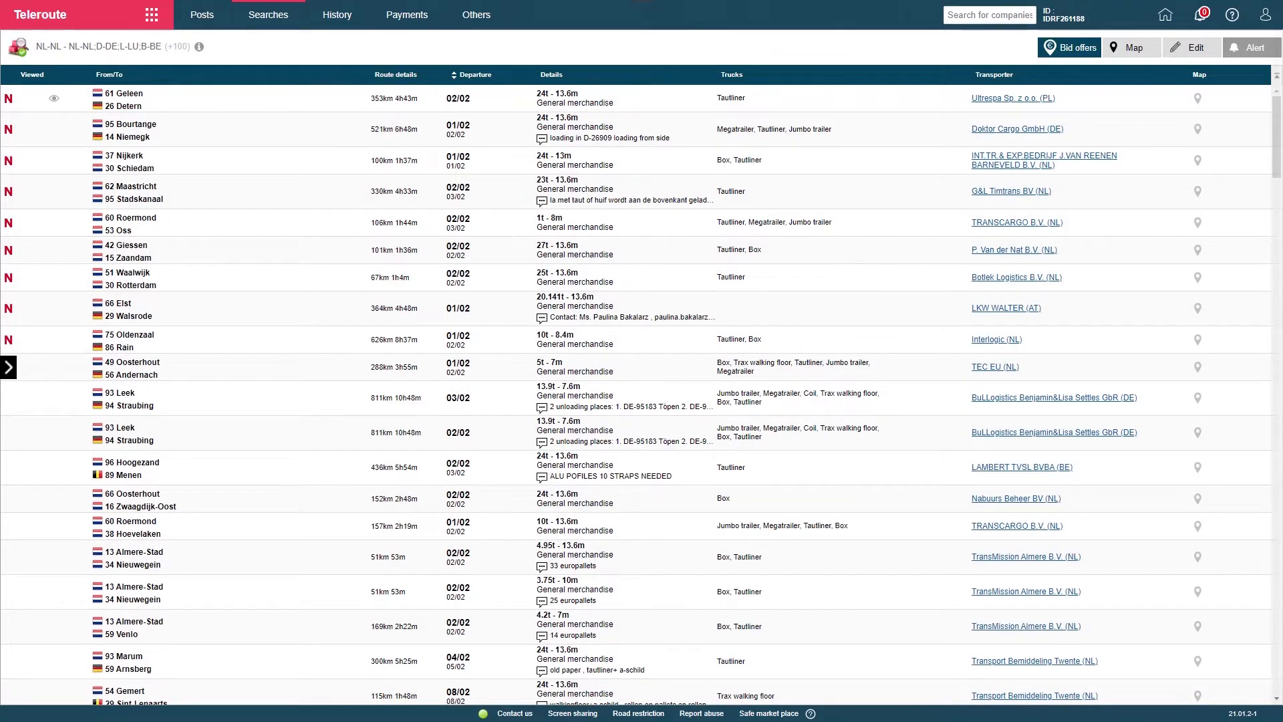
# Open a payment guarantee from the 51 Waalwijk to 30 Rotterdam offer and replace its customer with KOOPMAN TRANSMISSION B.V., found by VAT number
pyautogui.click(383, 305)
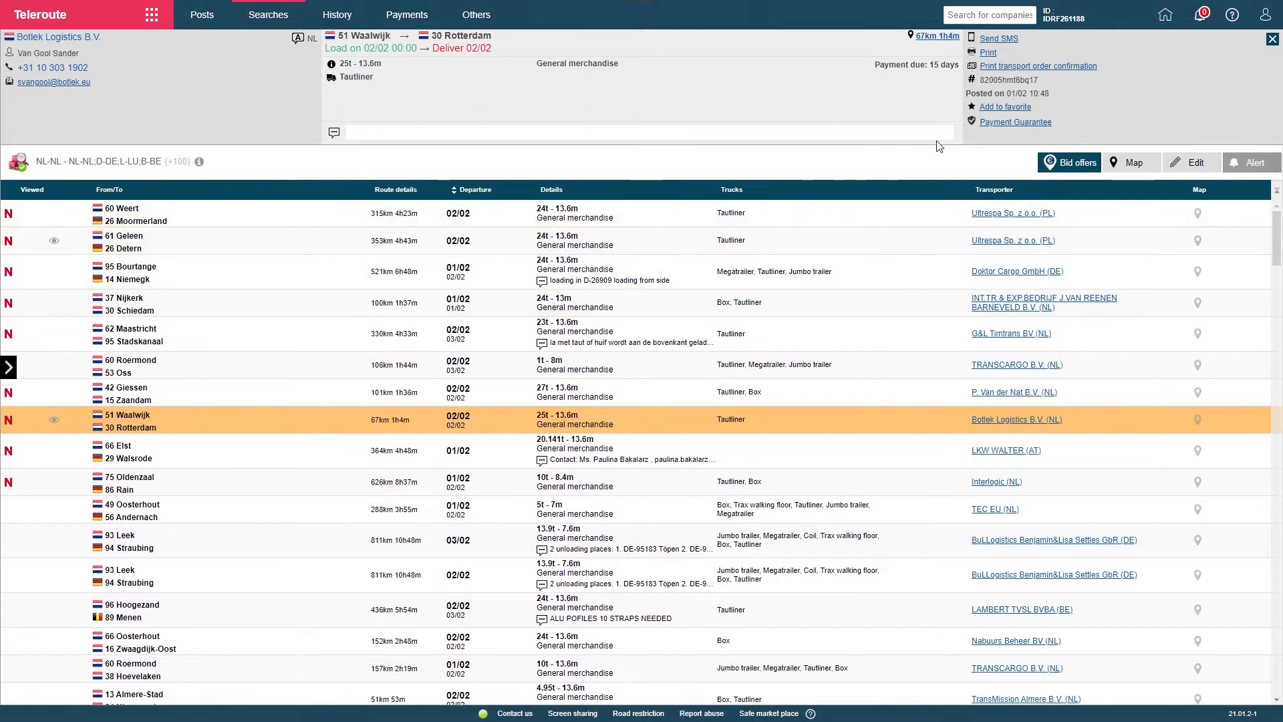
pyautogui.click(1011, 123)
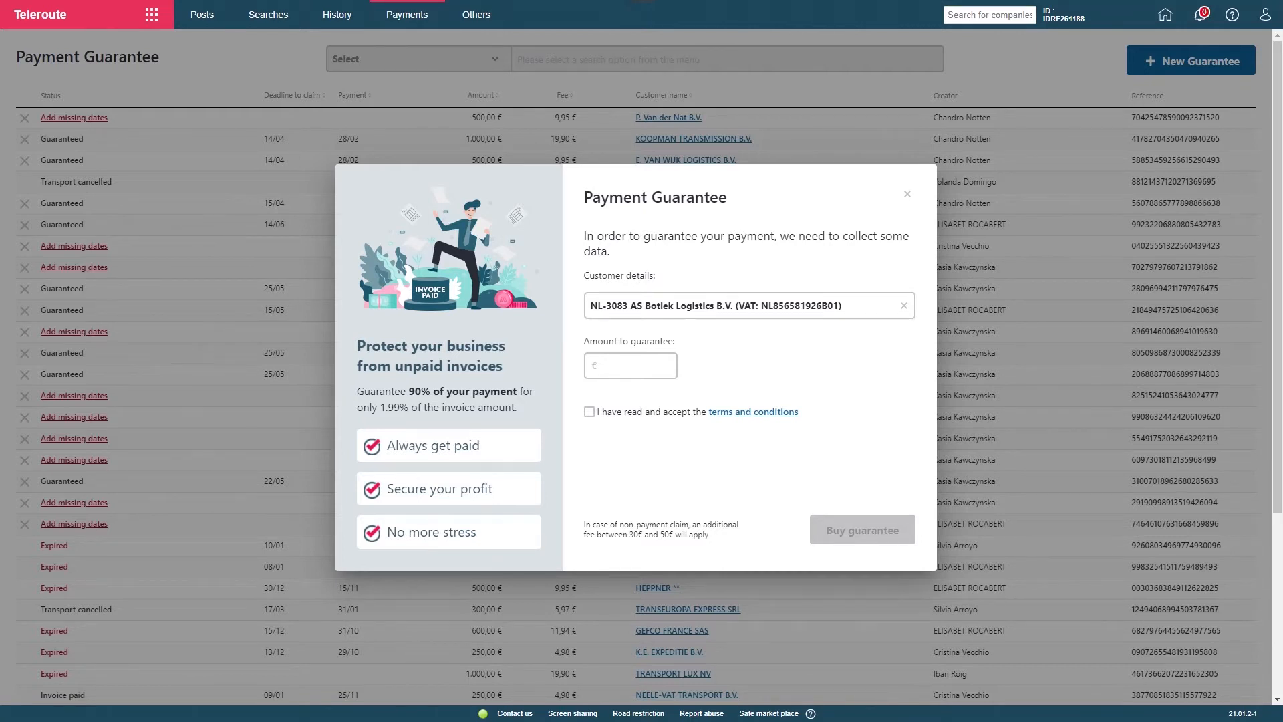
pyautogui.click(903, 306)
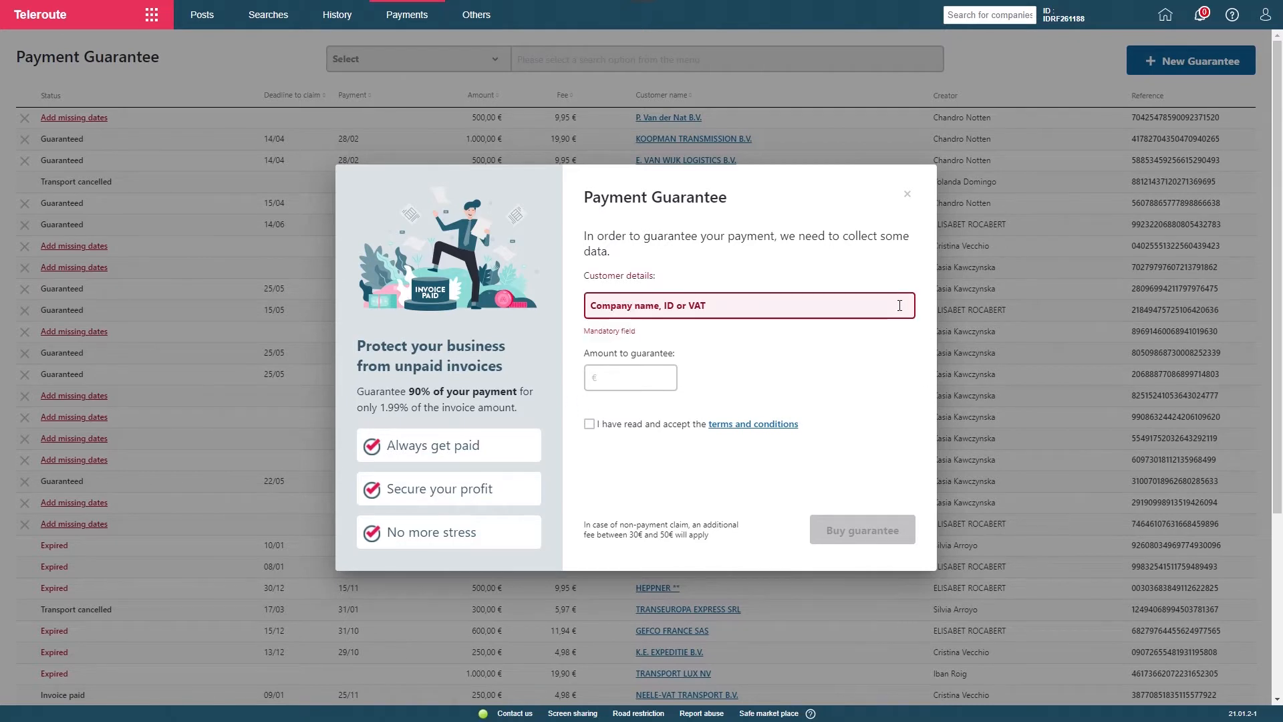
pyautogui.click(789, 308)
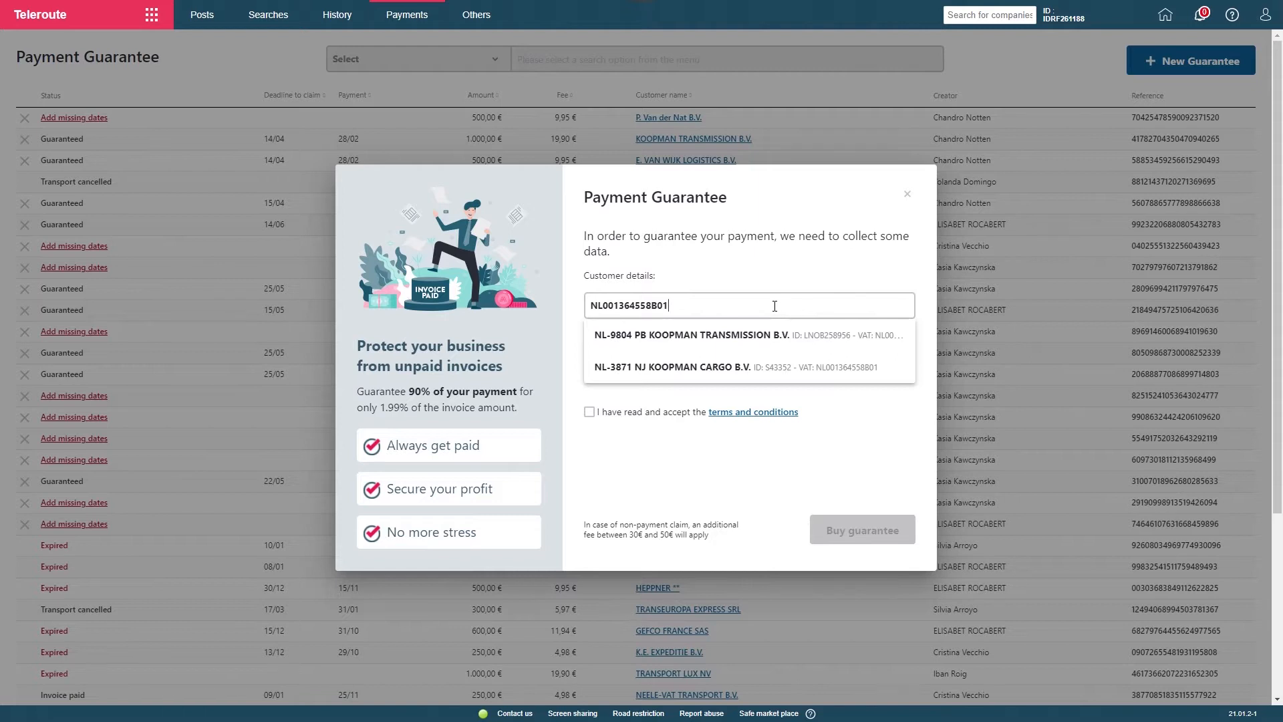
pyautogui.click(709, 337)
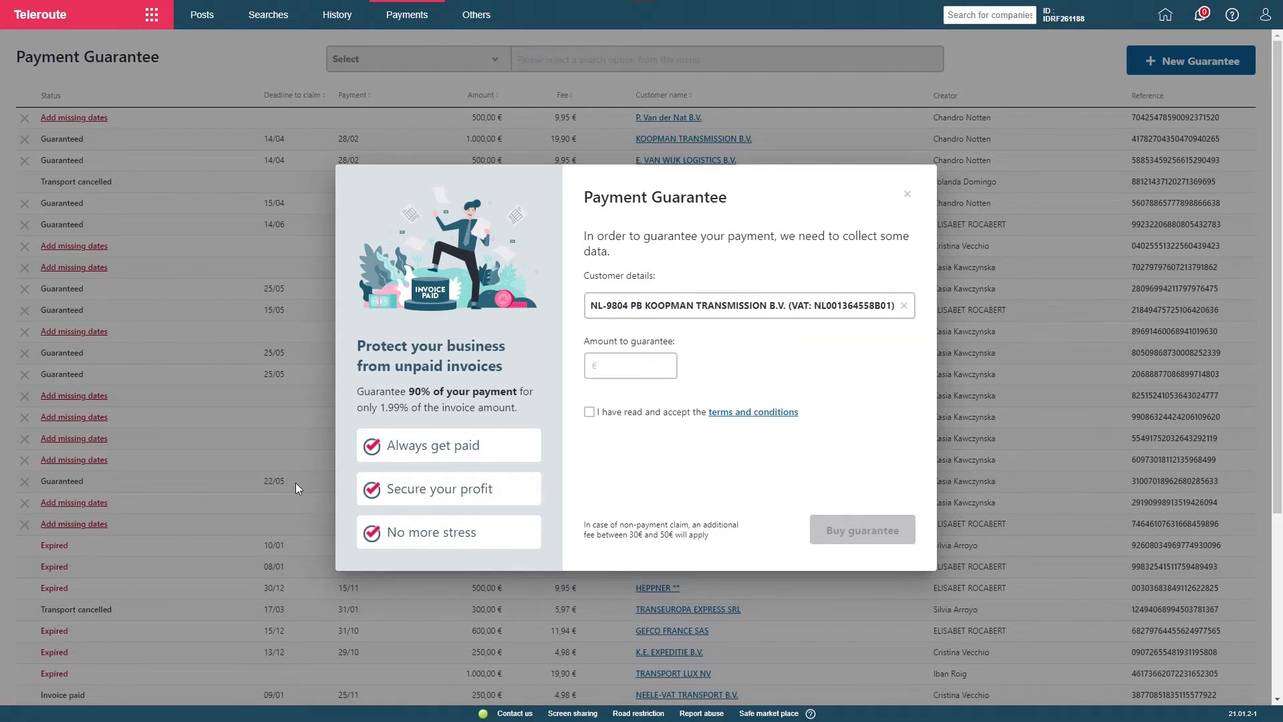
# Set the amount to guarantee to 250 €, accept the terms and conditions, and buy the guarantee
pyautogui.click(640, 361)
pyautogui.write('250 €')
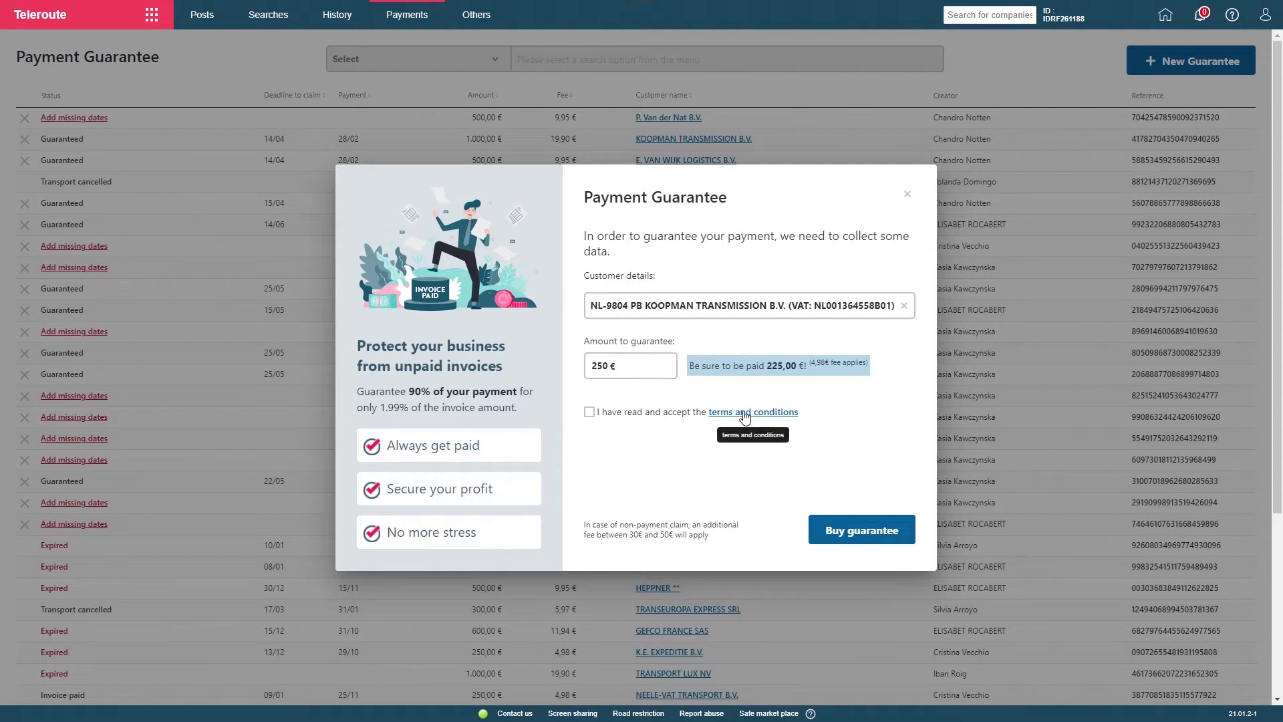
pyautogui.click(589, 412)
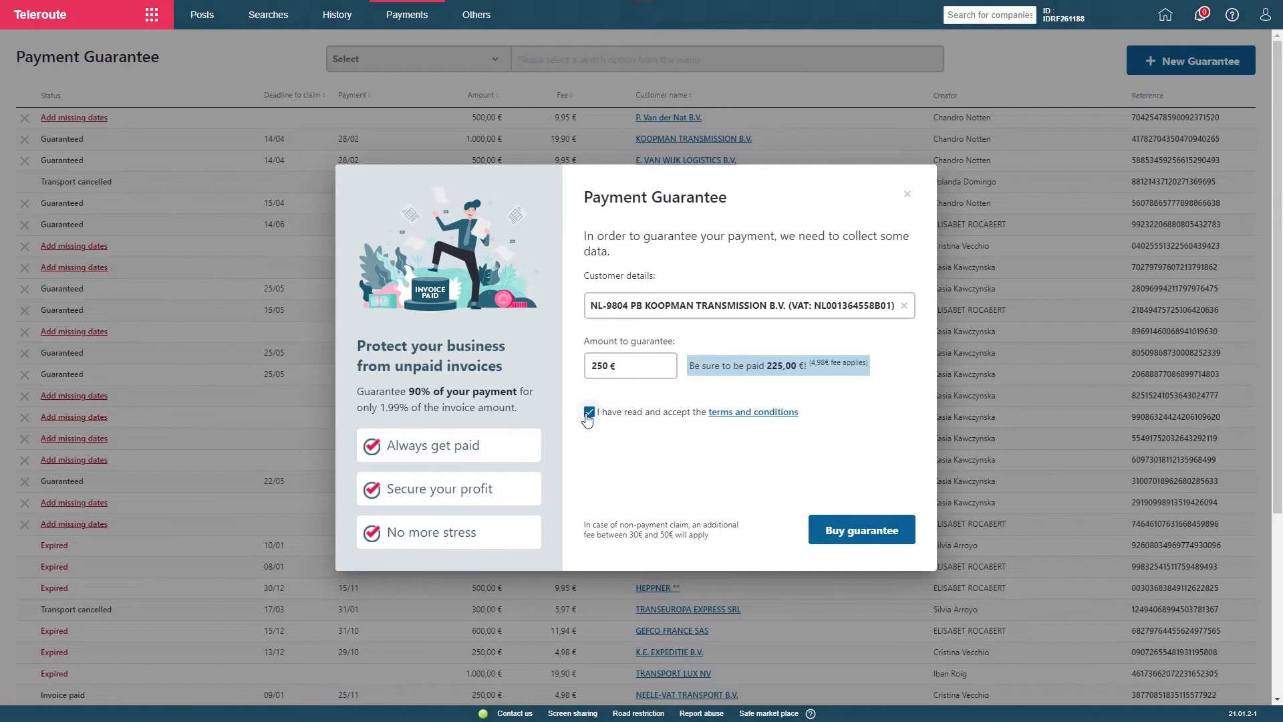
pyautogui.click(845, 534)
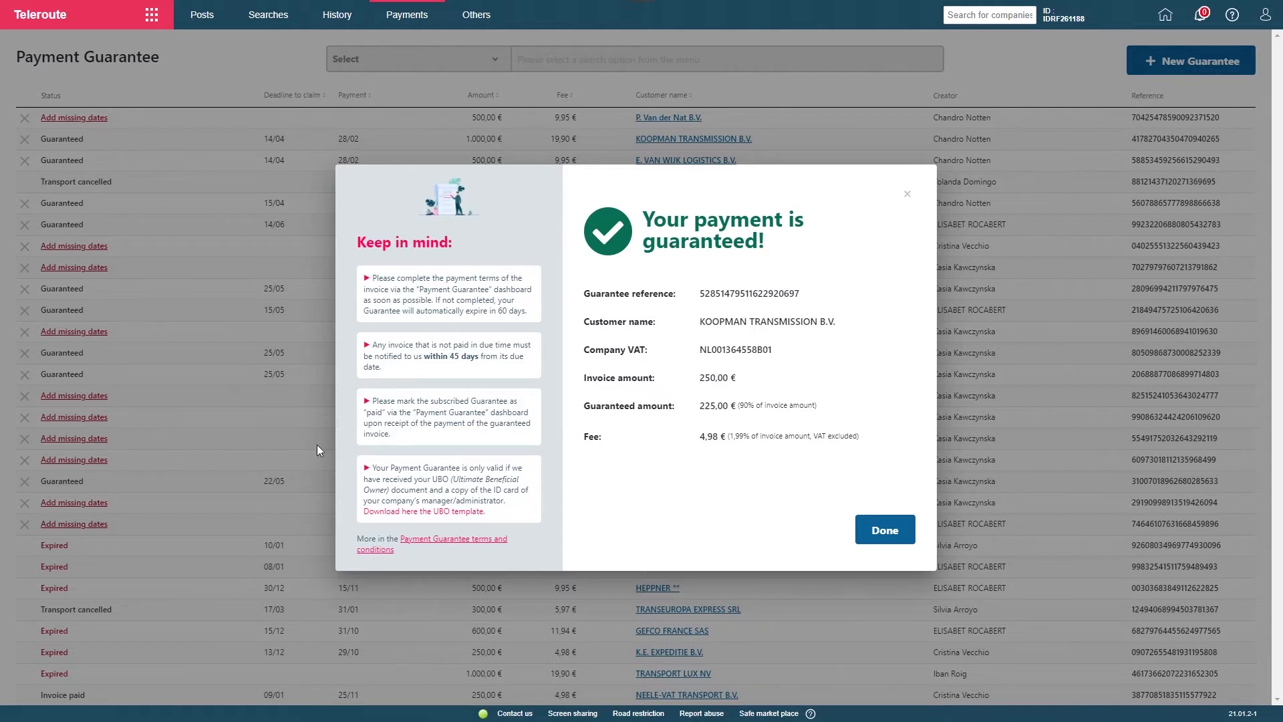
pyautogui.click(895, 532)
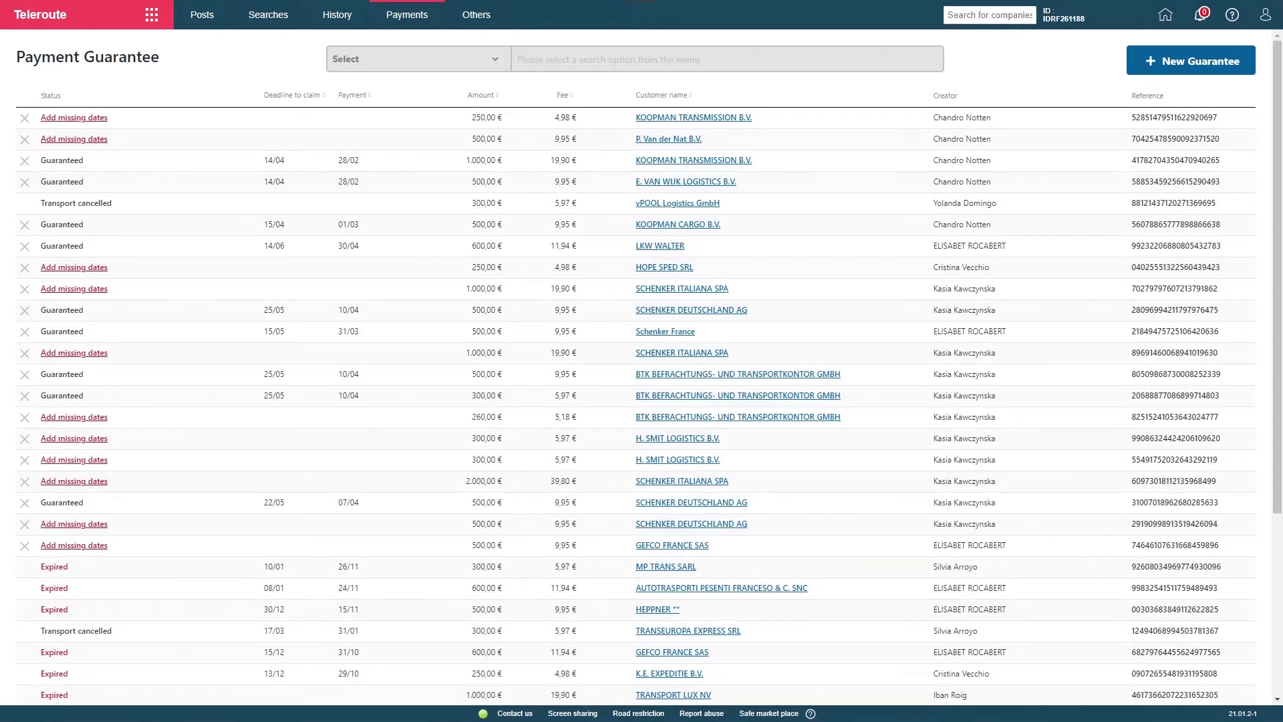
# In the payment guarantees overview, add invoice issue date 01/02/2021 and payment due date 28/02/2021 to the 250 € KOOPMAN TRANSMISSION B.V. guarantee
pyautogui.moveTo(416, 13)
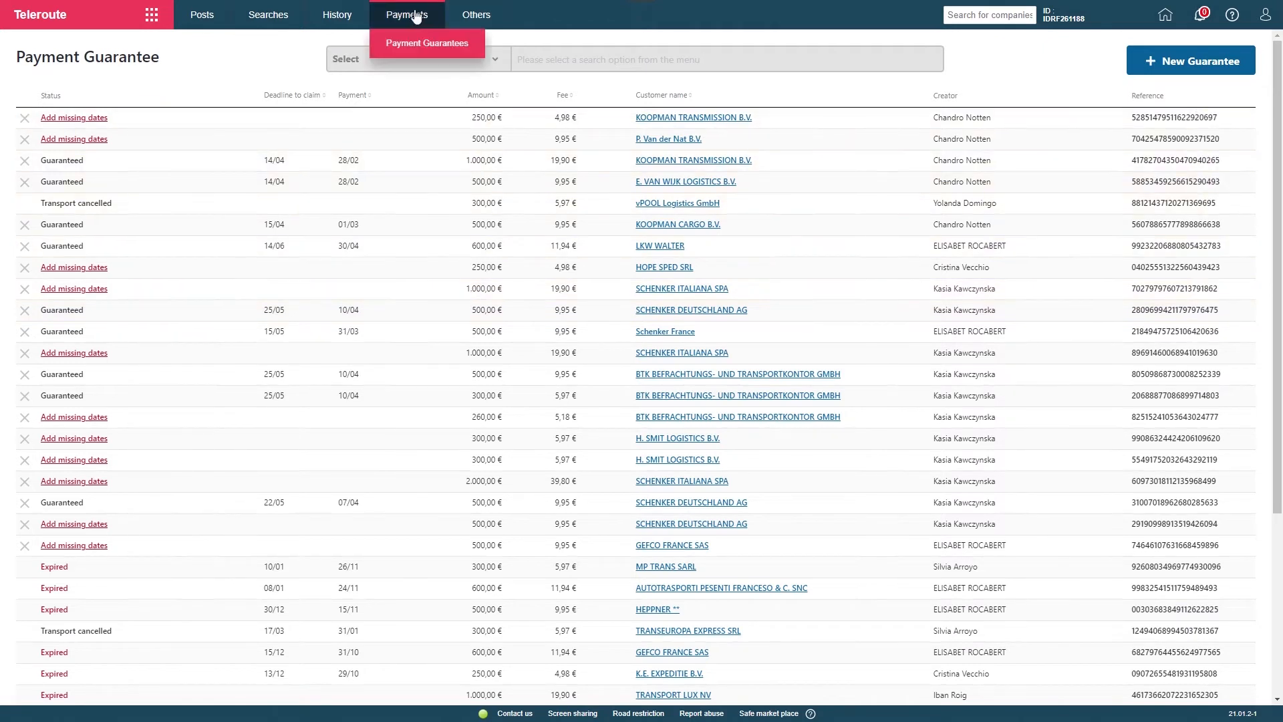
pyautogui.click(417, 51)
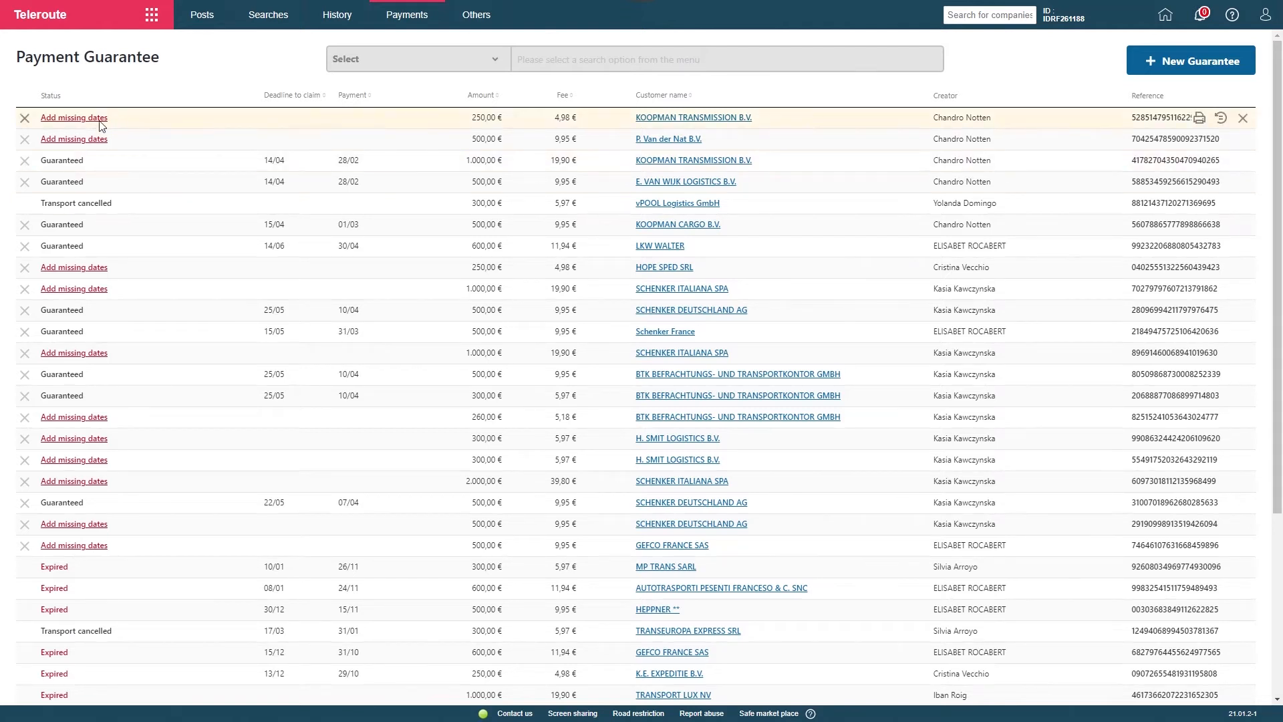
pyautogui.click(74, 118)
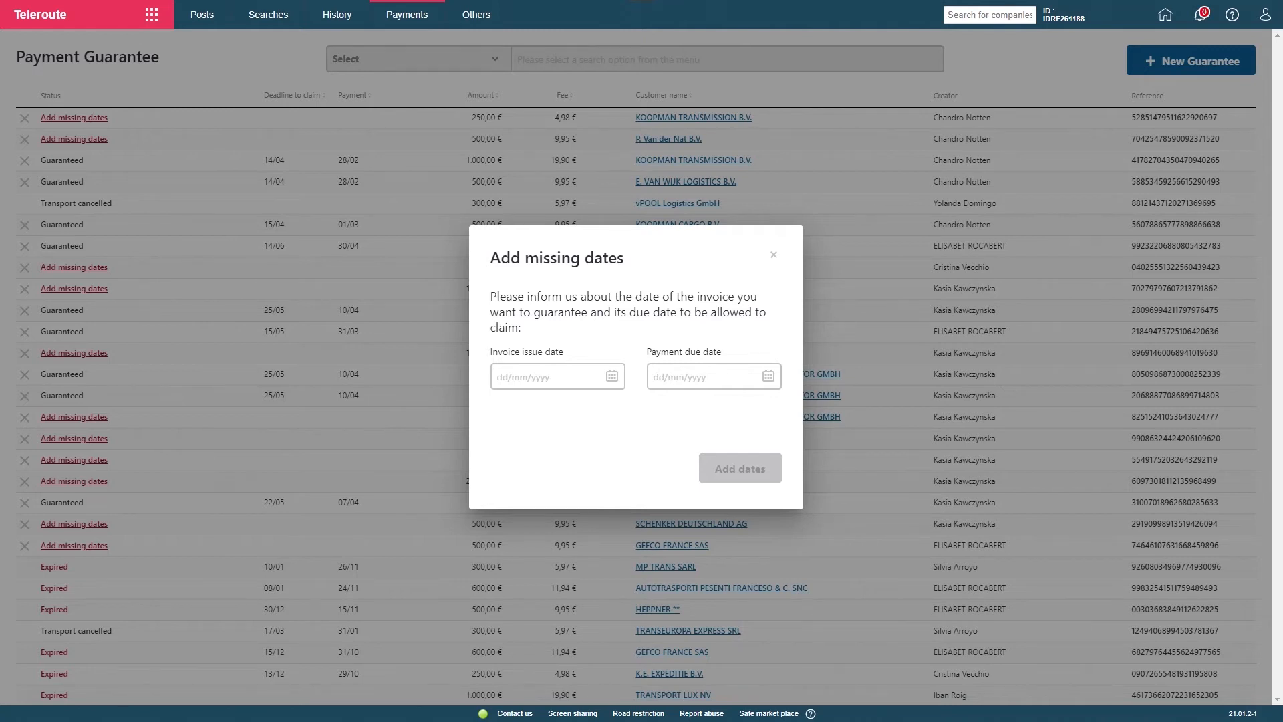
pyautogui.click(612, 376)
pyautogui.click(535, 504)
pyautogui.click(769, 376)
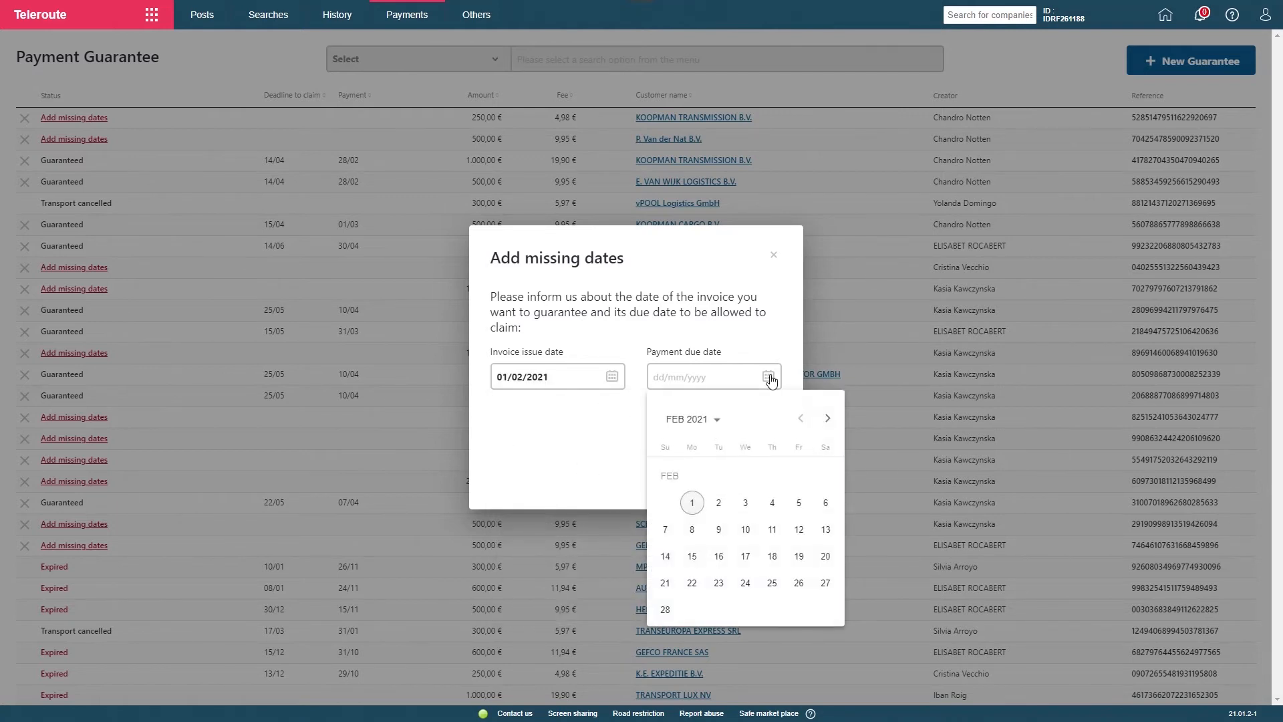
pyautogui.click(662, 616)
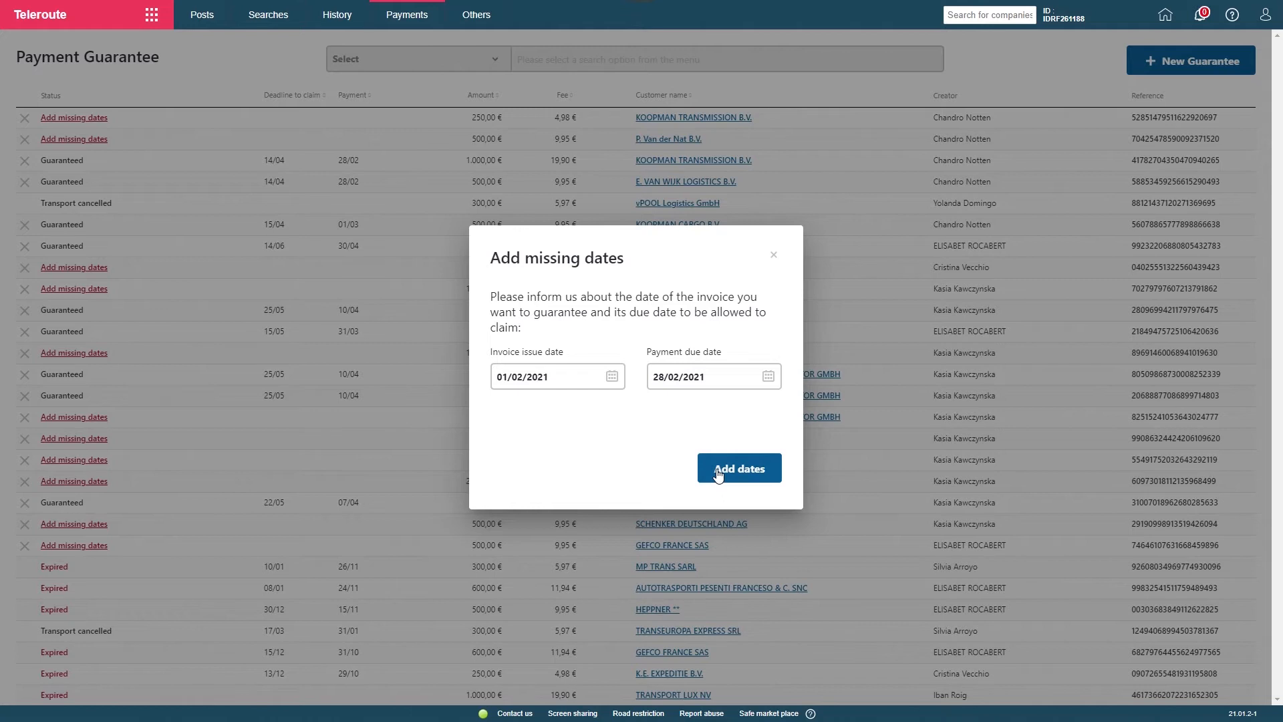
pyautogui.click(698, 477)
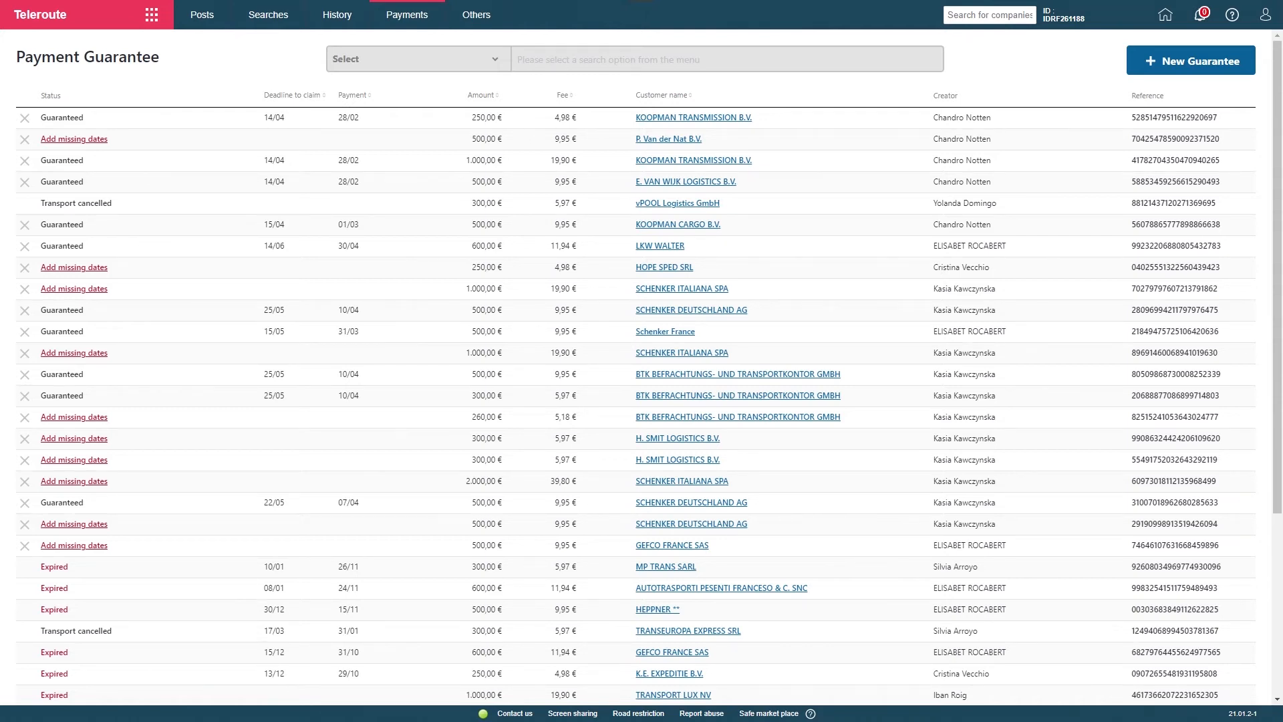
# Start a new payment guarantee and choose KOOPMAN TRANSMISSION B.V. as the customer by its VAT number
pyautogui.moveTo(409, 18)
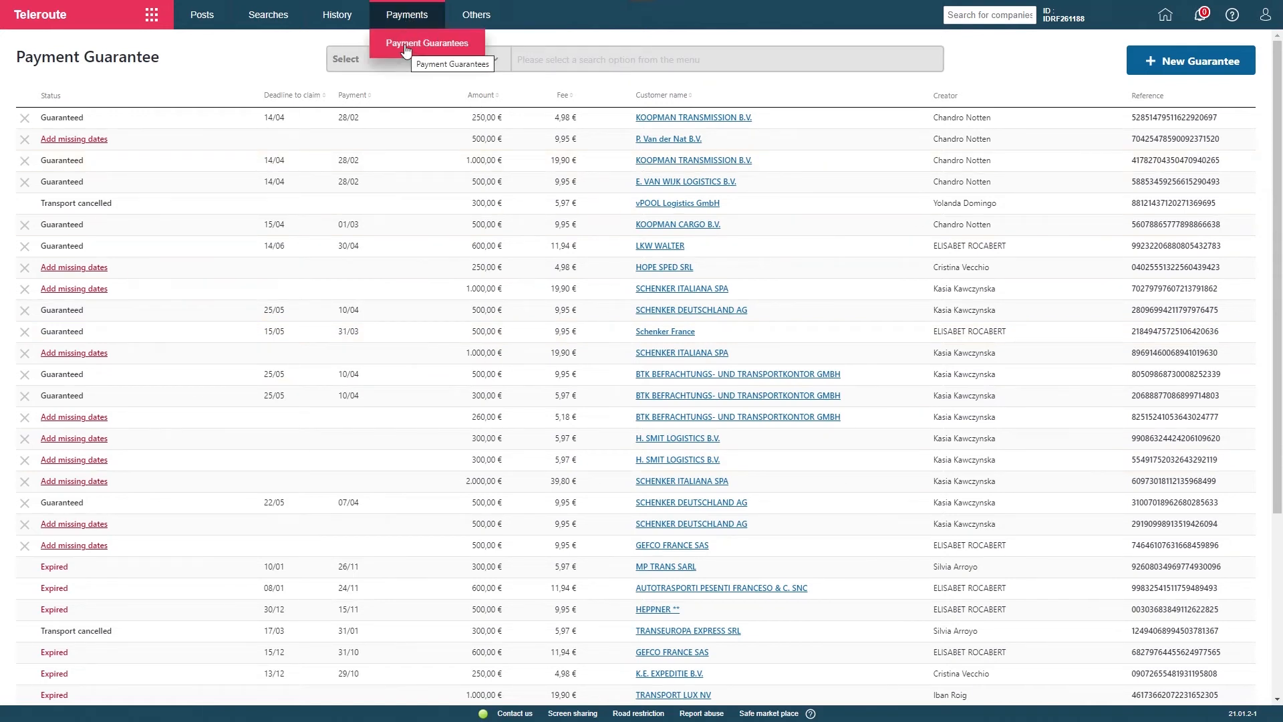
pyautogui.click(1177, 75)
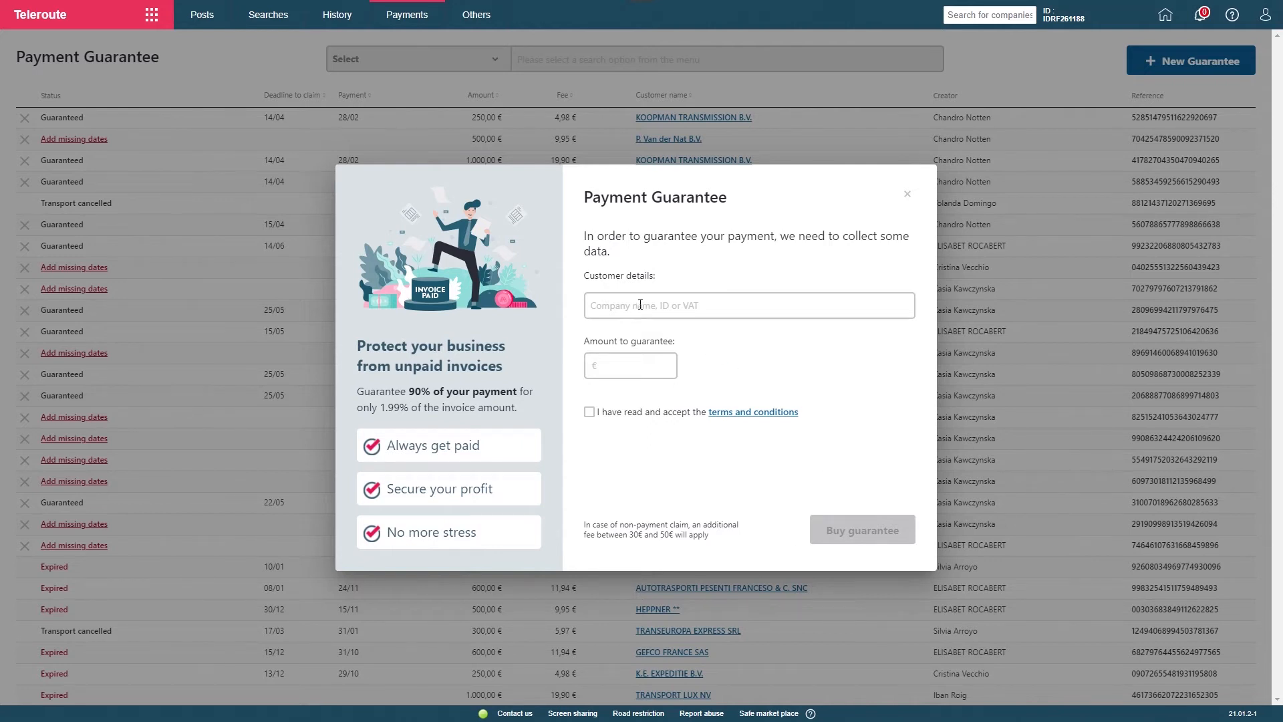
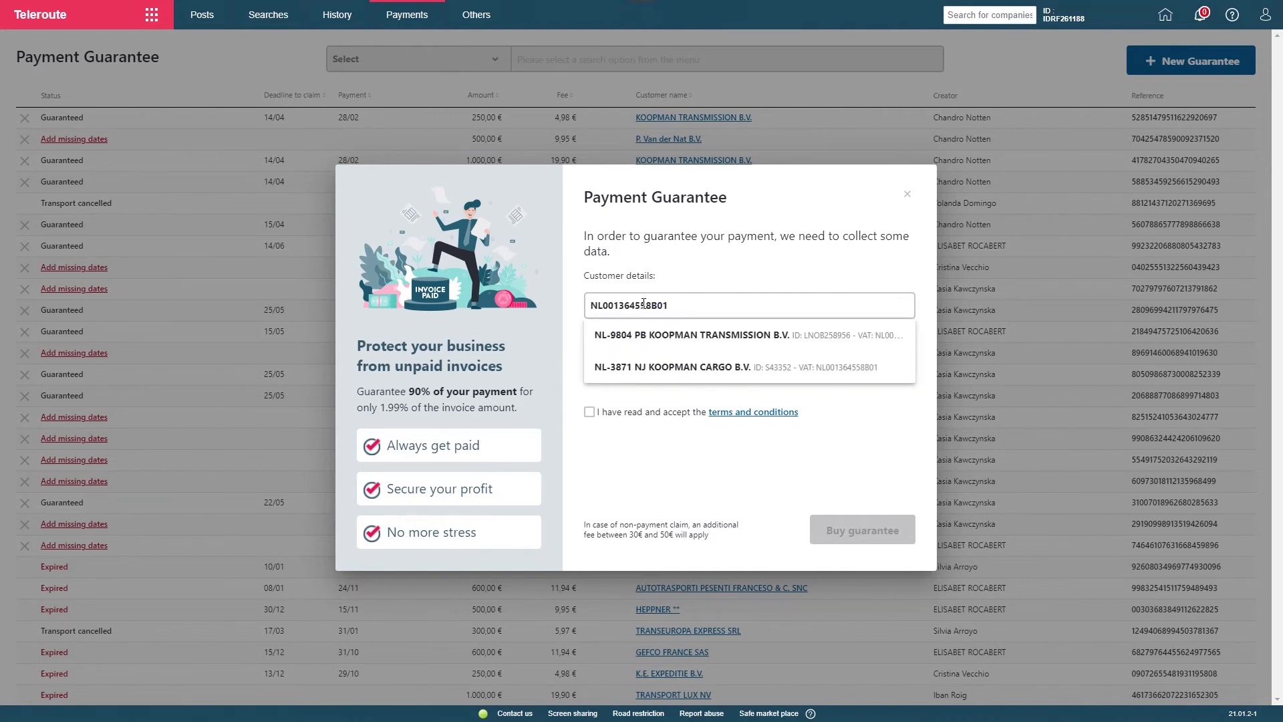
pyautogui.click(649, 334)
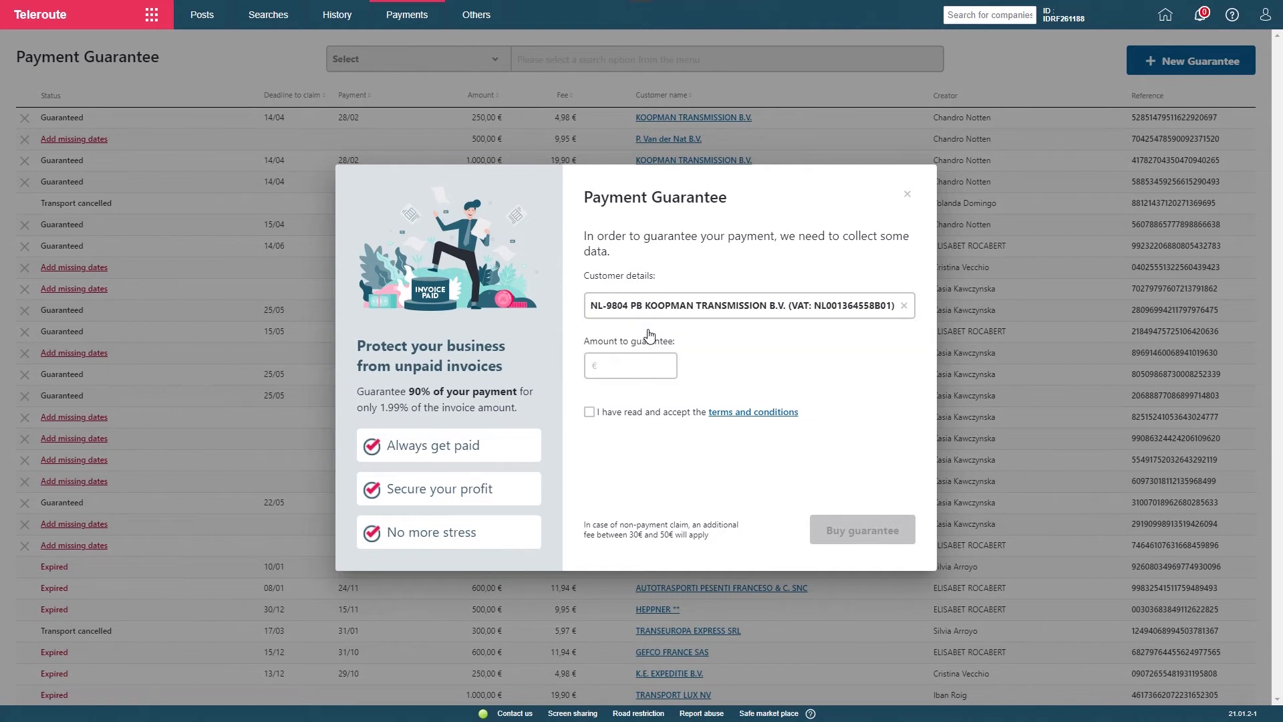
# Buy the guarantee for an amount of 1000 €, accepting the terms and conditions
pyautogui.click(653, 366)
pyautogui.write('1000 €')
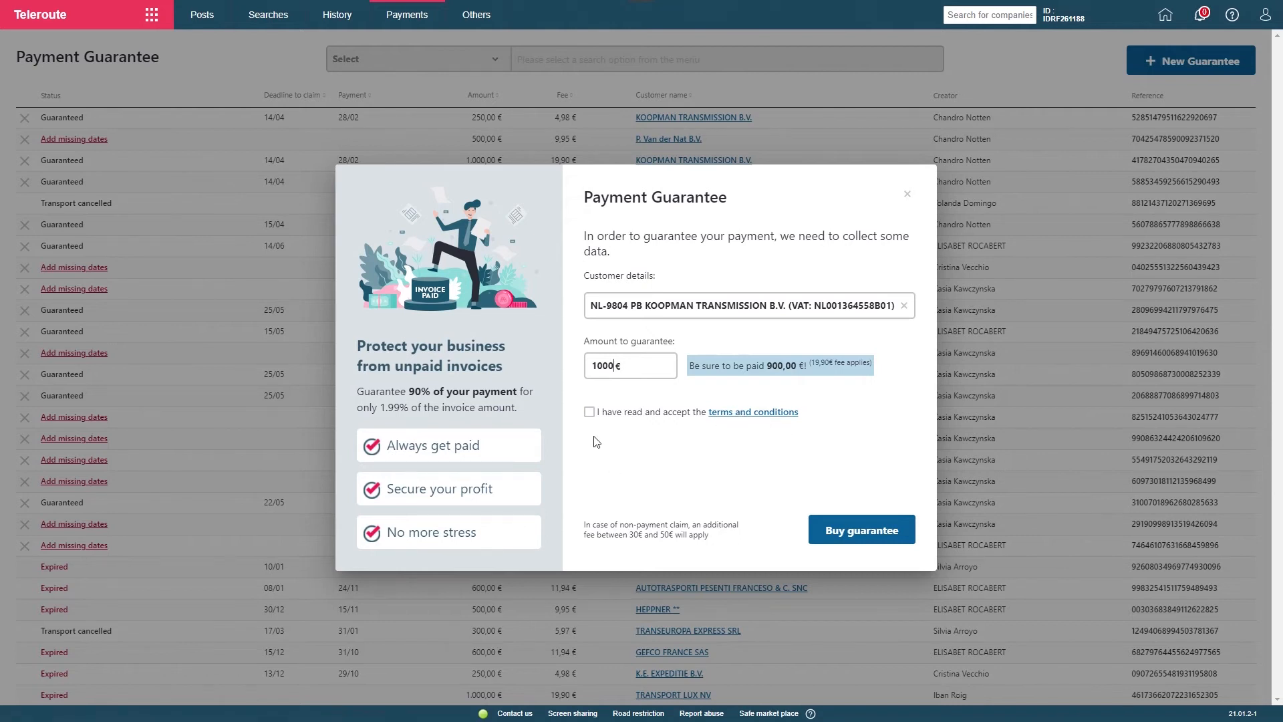
pyautogui.click(589, 412)
pyautogui.click(850, 538)
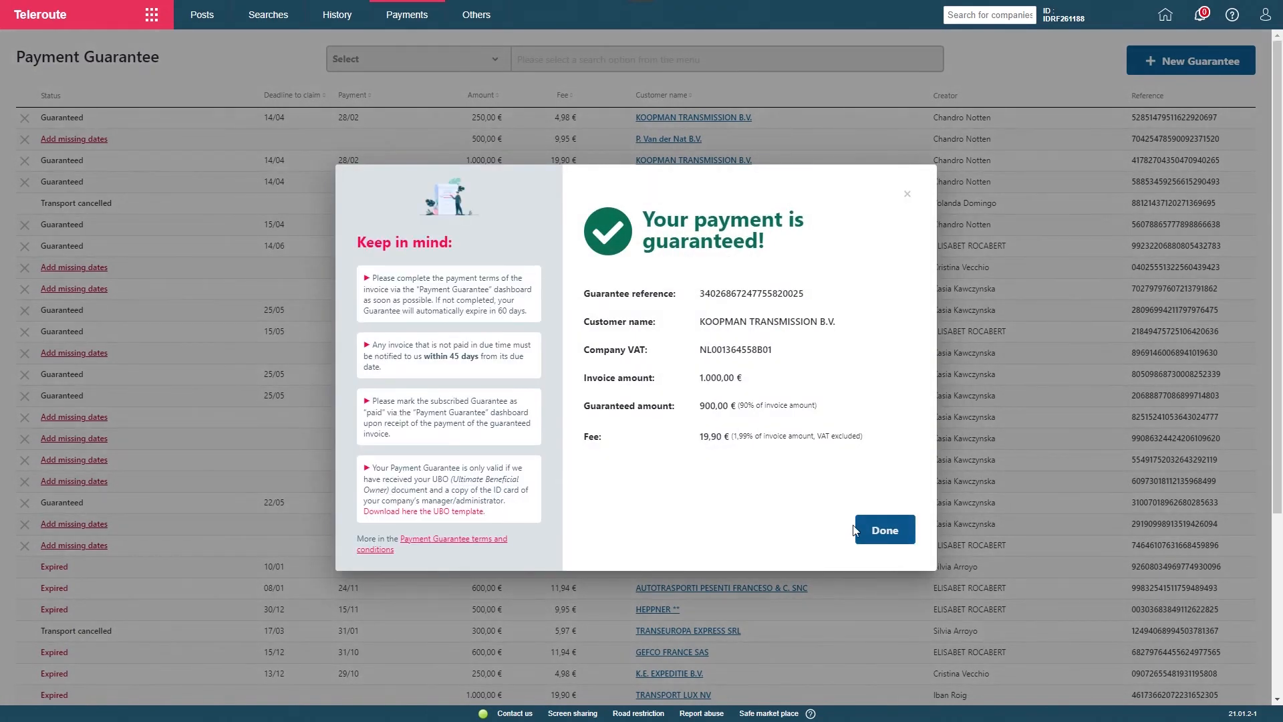
pyautogui.click(876, 531)
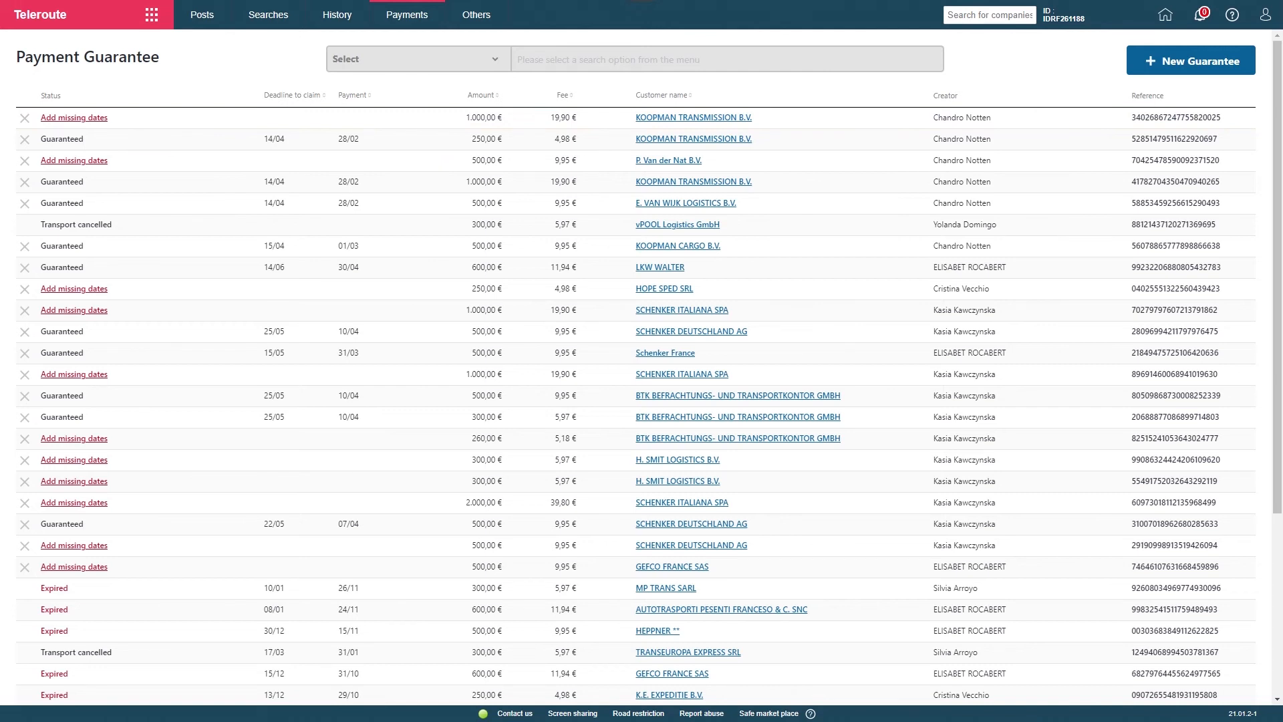
# Add invoice issue date 01/02/2021 and payment due date 28/02/2021 to the newest 1.000,00 € KOOPMAN TRANSMISSION B.V. guarantee
pyautogui.click(88, 121)
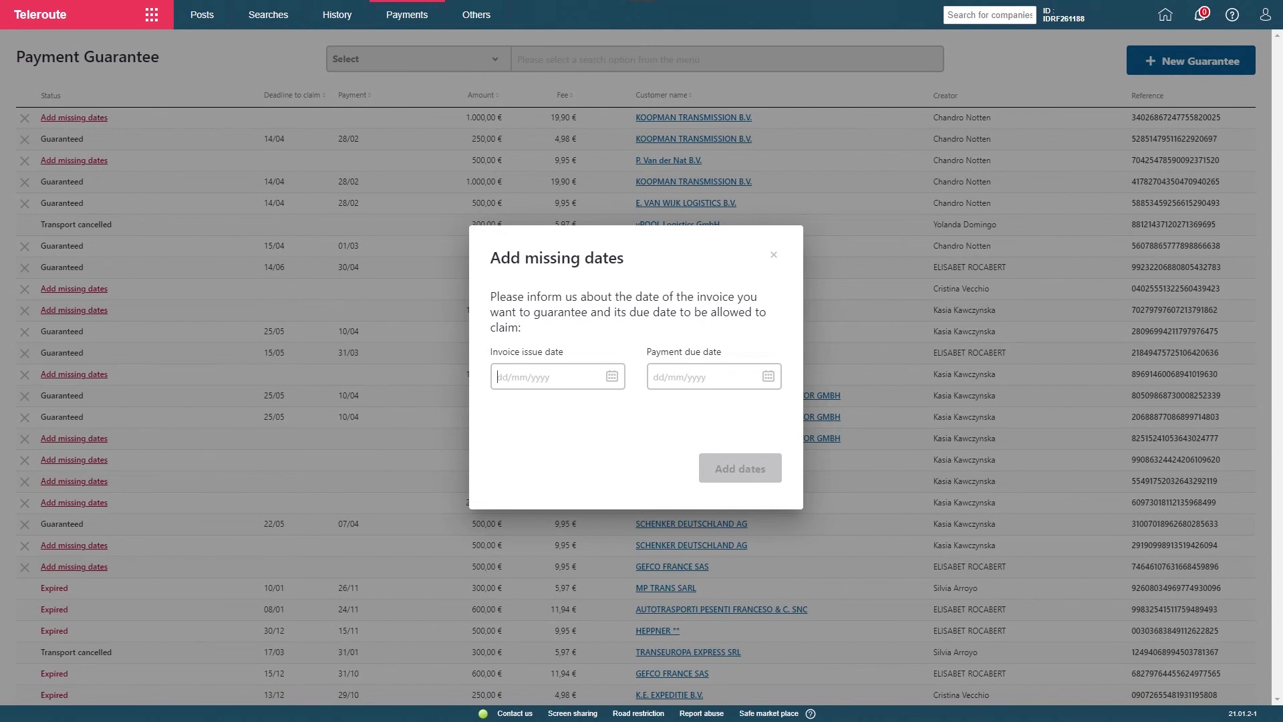
pyautogui.click(612, 376)
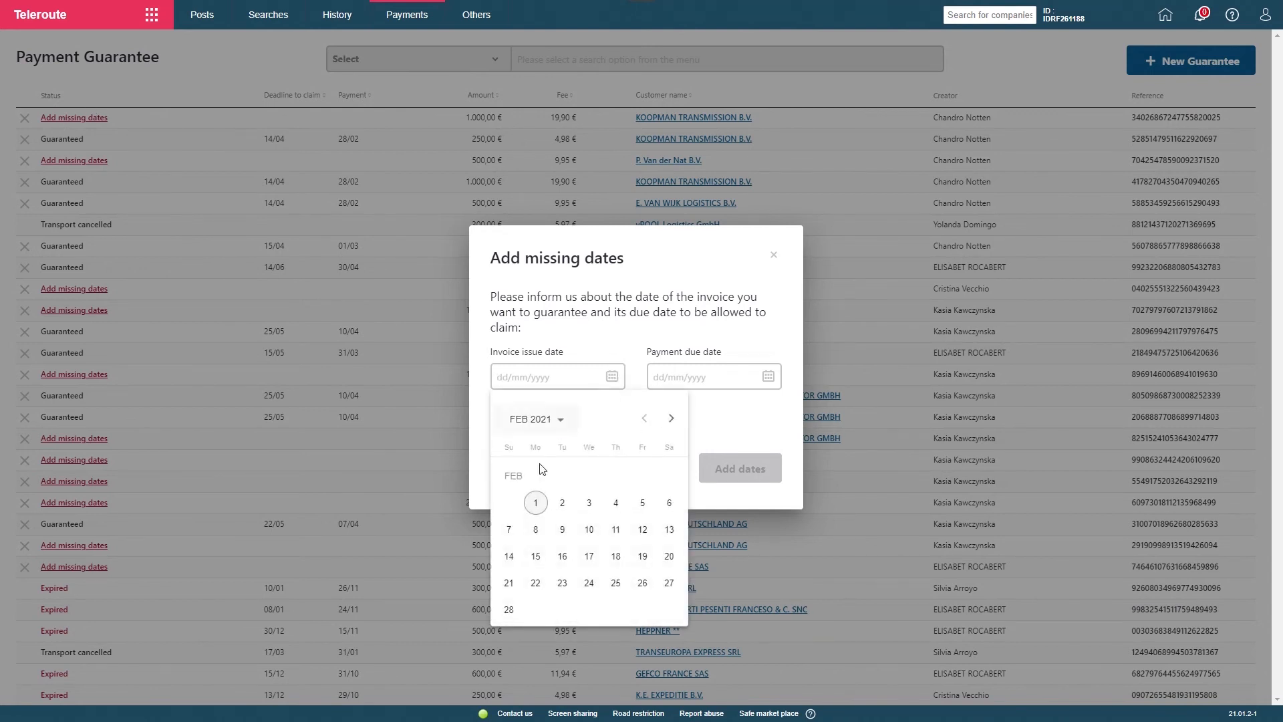
pyautogui.click(536, 502)
pyautogui.click(767, 376)
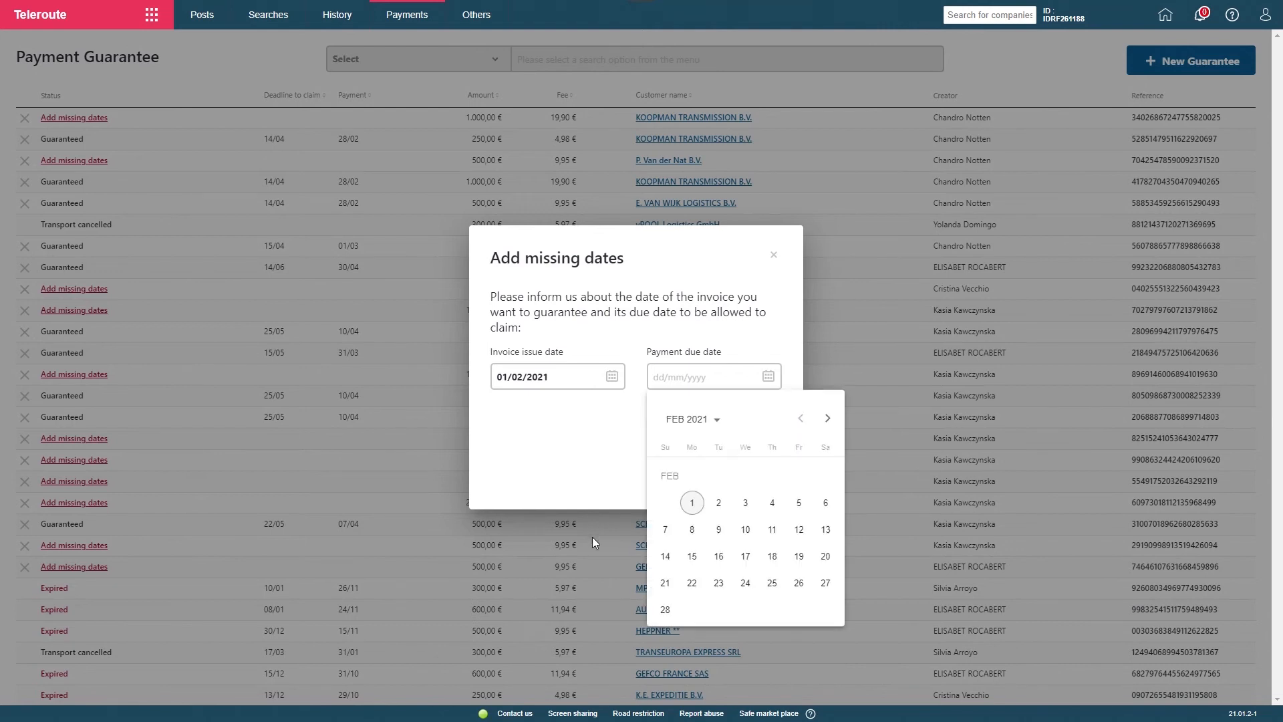
pyautogui.click(664, 609)
pyautogui.click(760, 467)
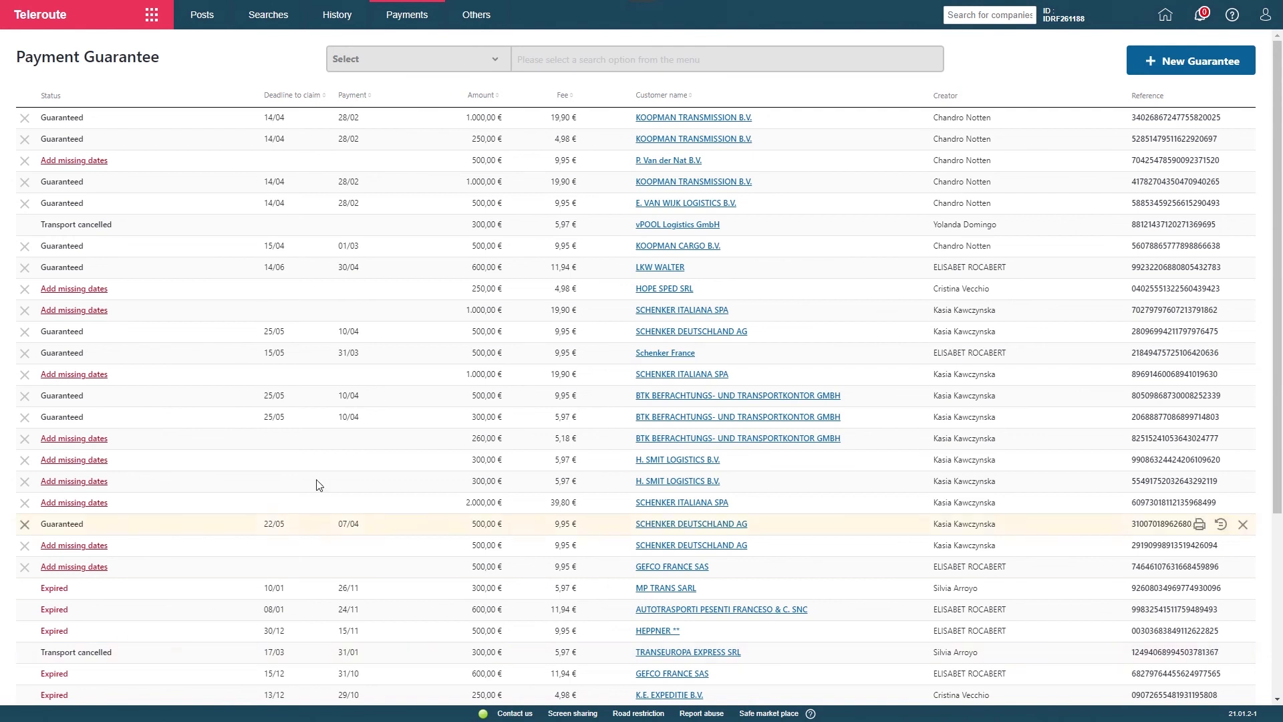
# Switch to Community Manager and open a new case form in its debt mediation service
pyautogui.moveTo(149, 26)
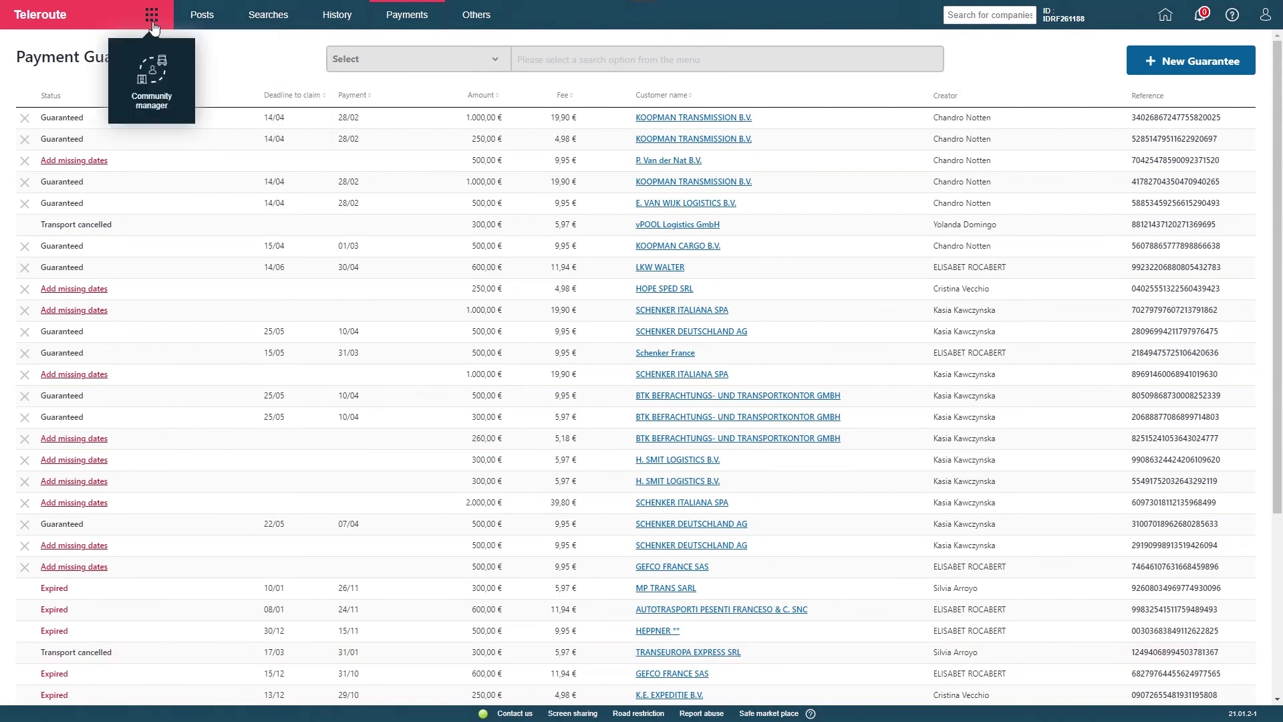
pyautogui.click(153, 78)
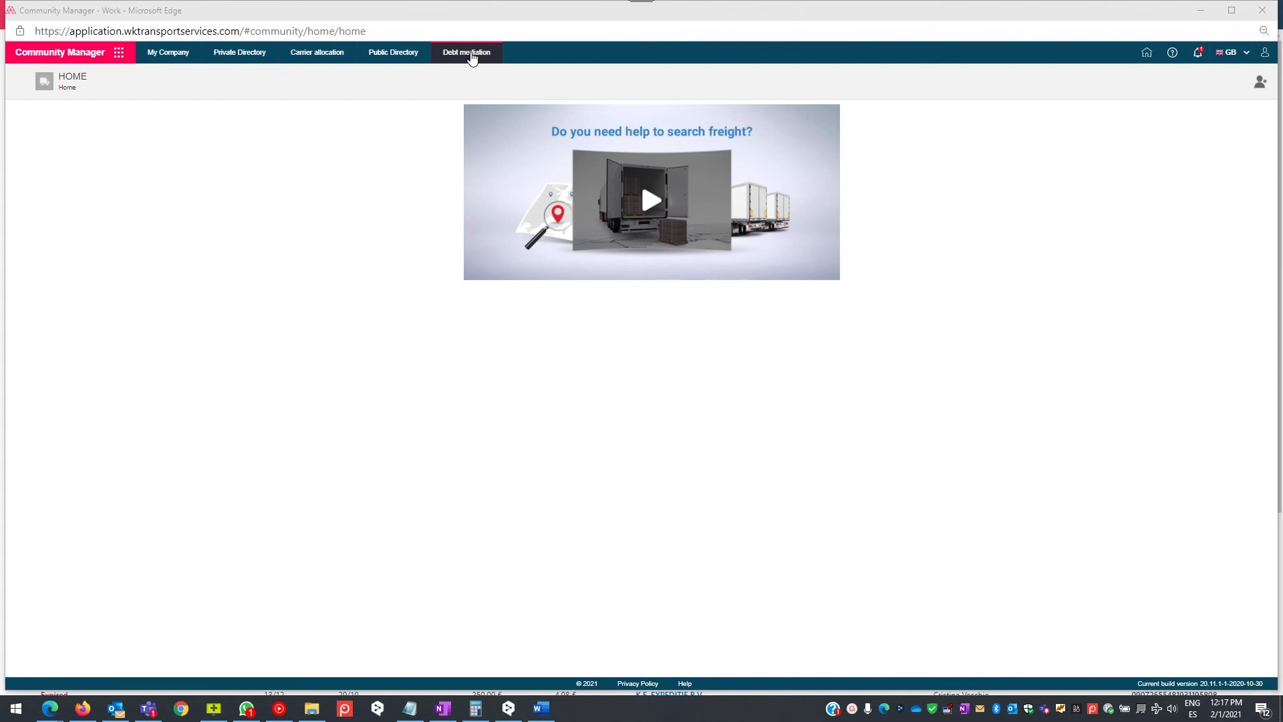
pyautogui.click(472, 58)
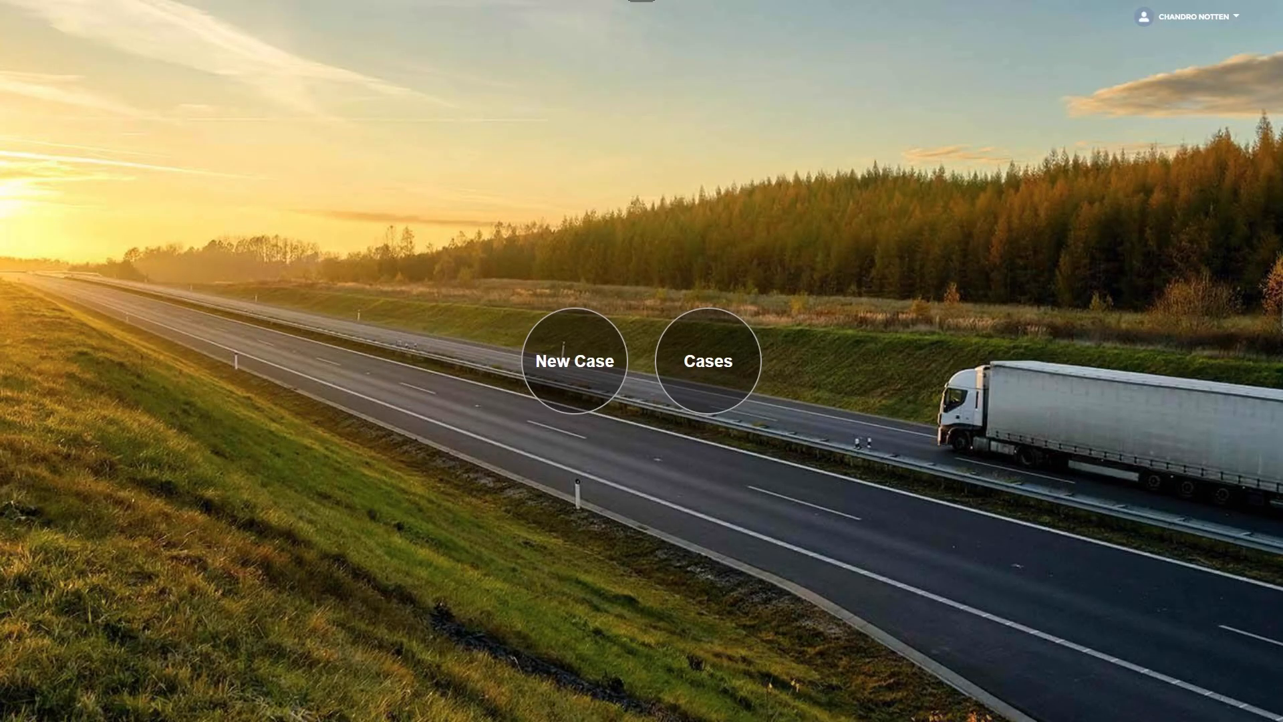
pyautogui.click(596, 371)
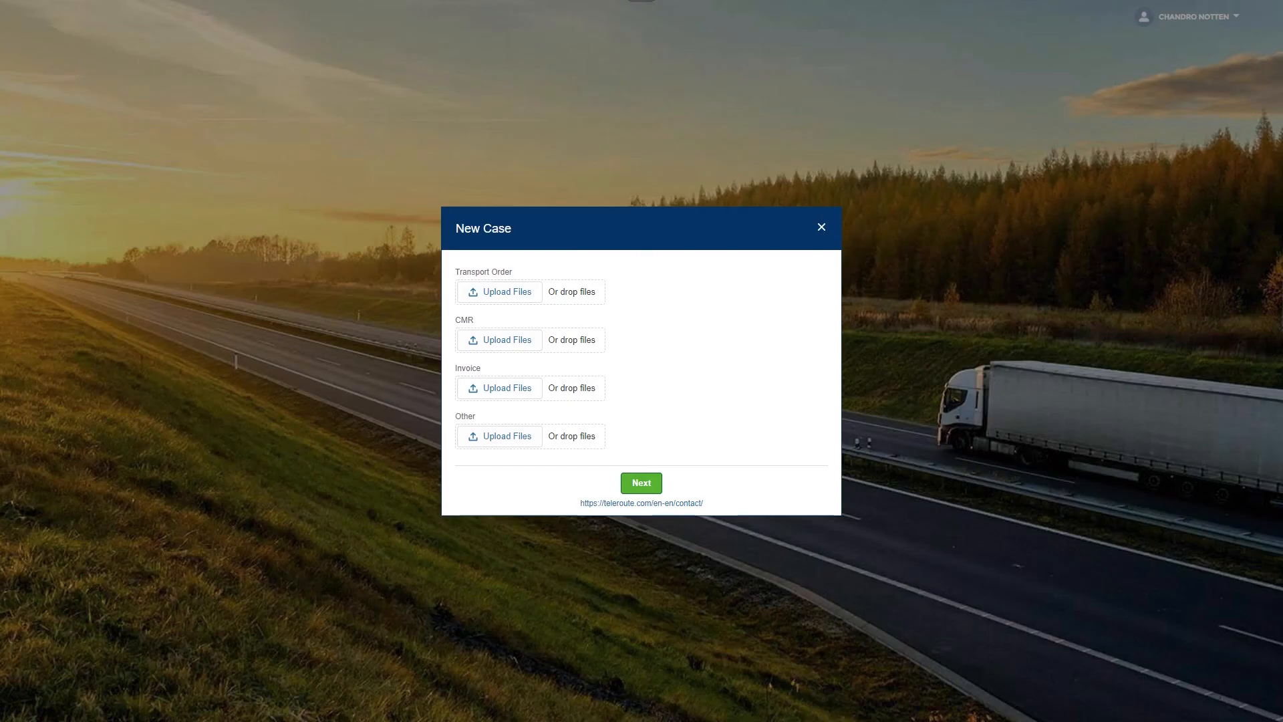